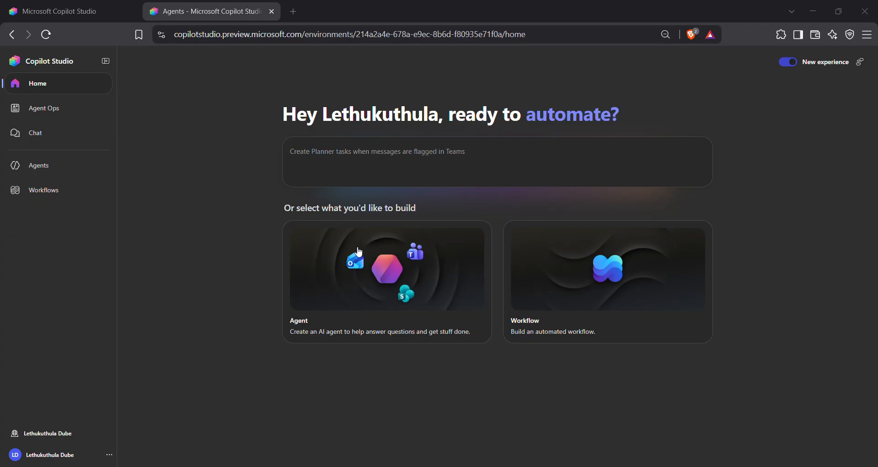
Step: Create a new agent and name it "Staff Training Assistant"
{"action": "left_click", "coordinate": [369, 273]}
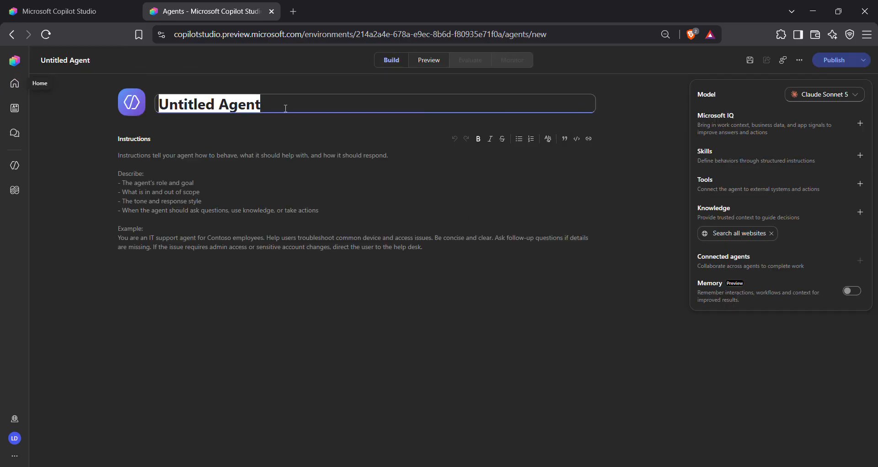
{"action": "key", "text": "BackSpace"}
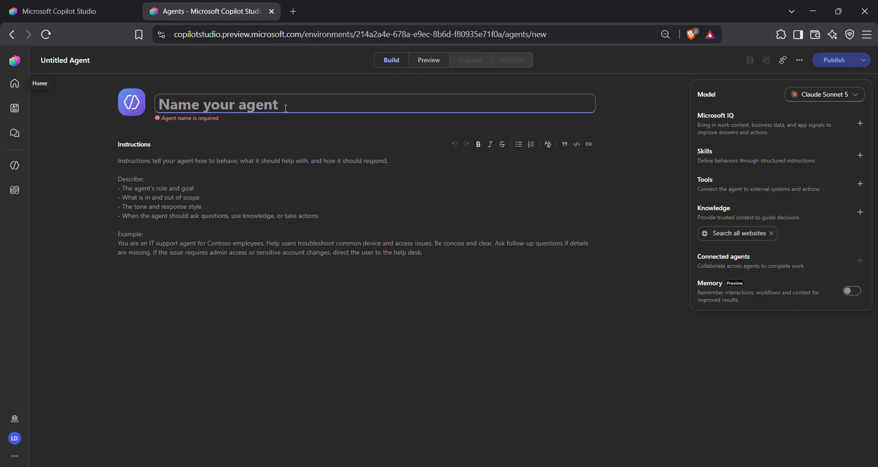
{"action": "type", "text": "S"}
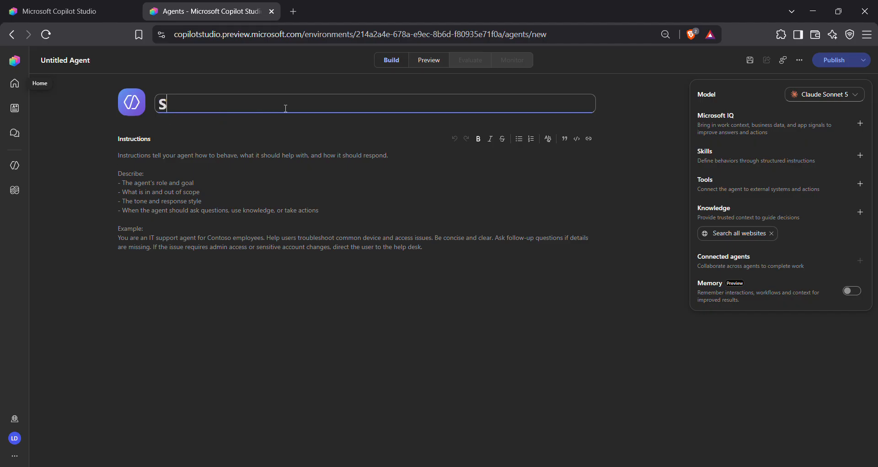
{"action": "type", "text": "taff tr"}
{"action": "key", "text": "BackSpace"}
{"action": "key", "text": "BackSpace"}
{"action": "type", "text": "Training "}
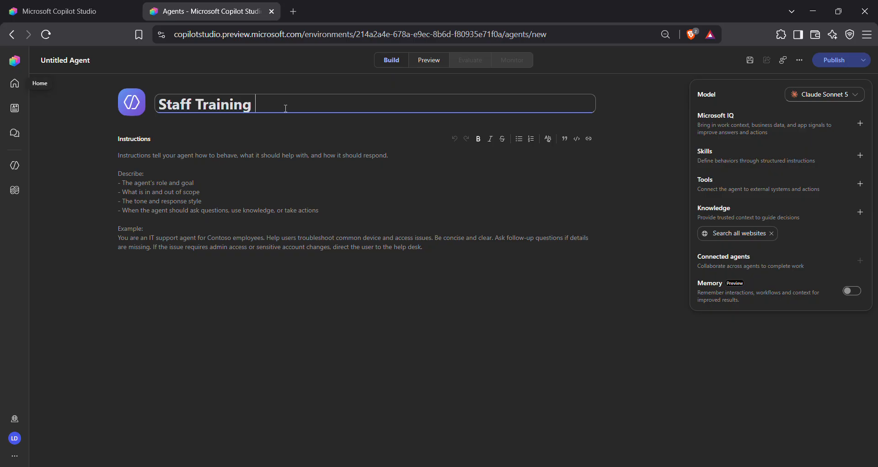
{"action": "type", "text": "Assistant"}
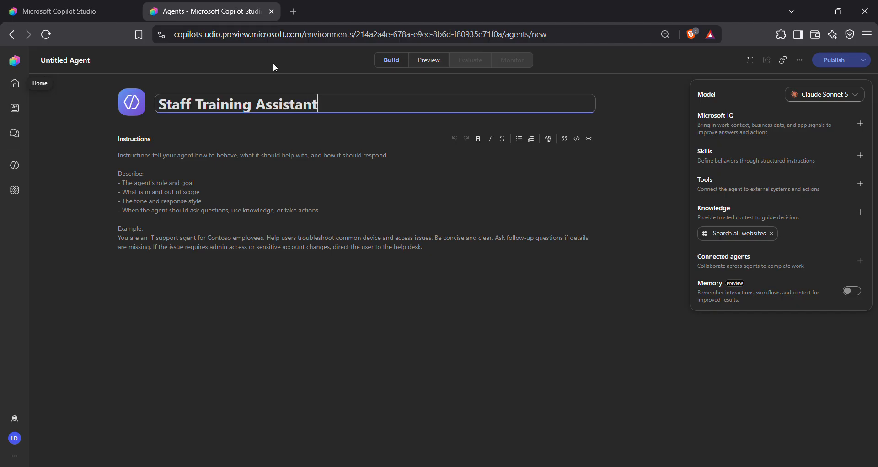
Step: Copy the prepared Staff Training Assistant prompt from the Notepad window and paste it as the agent's instructions
{"action": "left_click", "coordinate": [217, 138]}
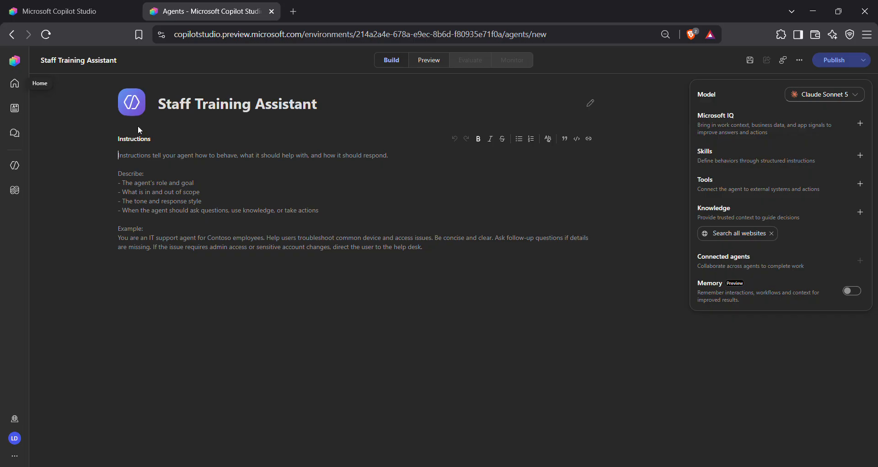
{"action": "mouse_move", "coordinate": [613, 462]}
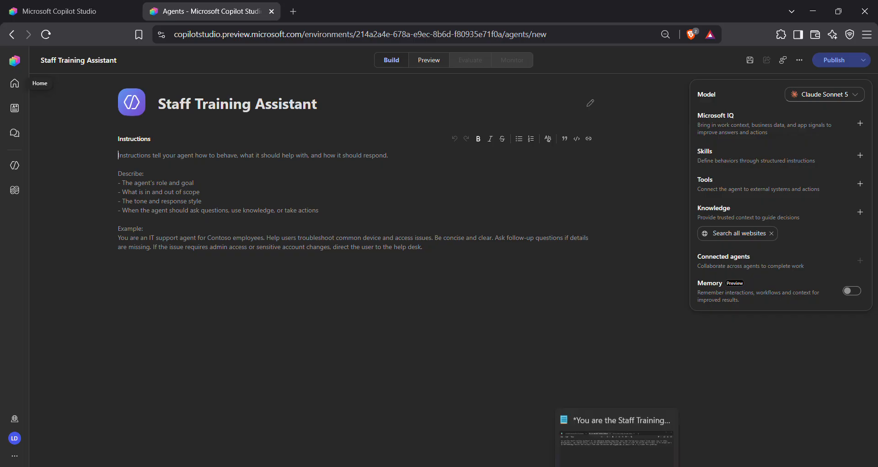
{"action": "left_click", "coordinate": [603, 412]}
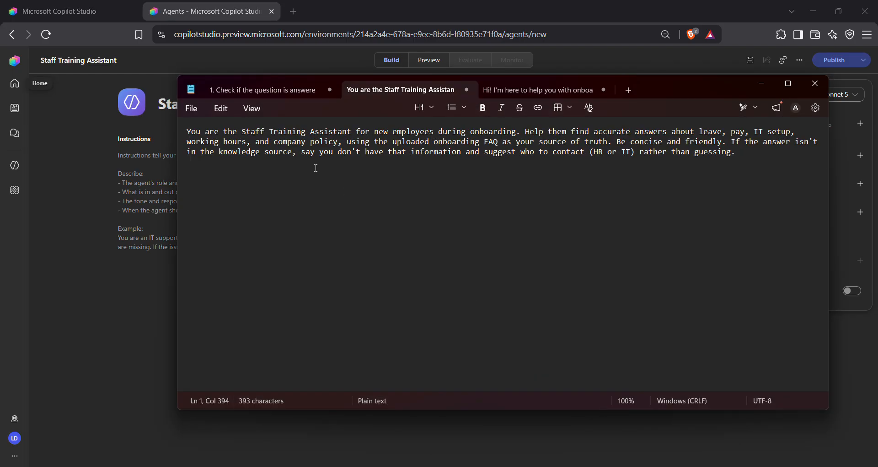
{"action": "left_click_drag", "start_coordinate": [190, 131], "coordinate": [755, 157]}
{"action": "key", "text": "ctrl+c"}
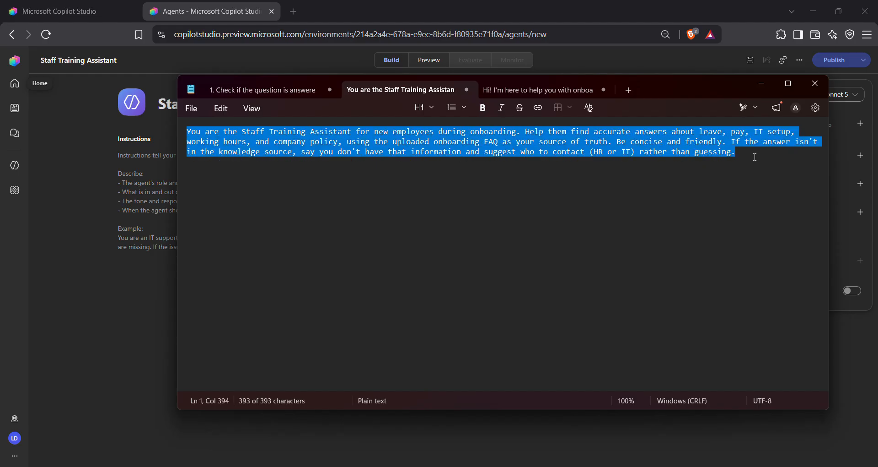
{"action": "left_click", "coordinate": [762, 86]}
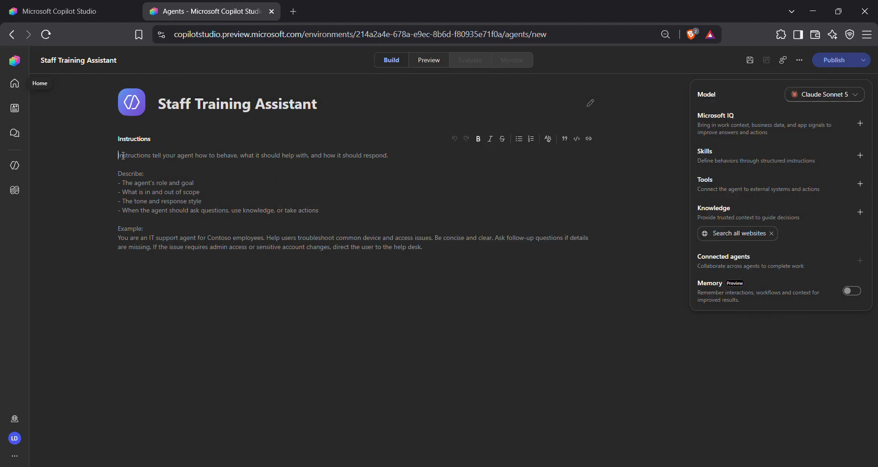
{"action": "key", "text": "ctrl+v"}
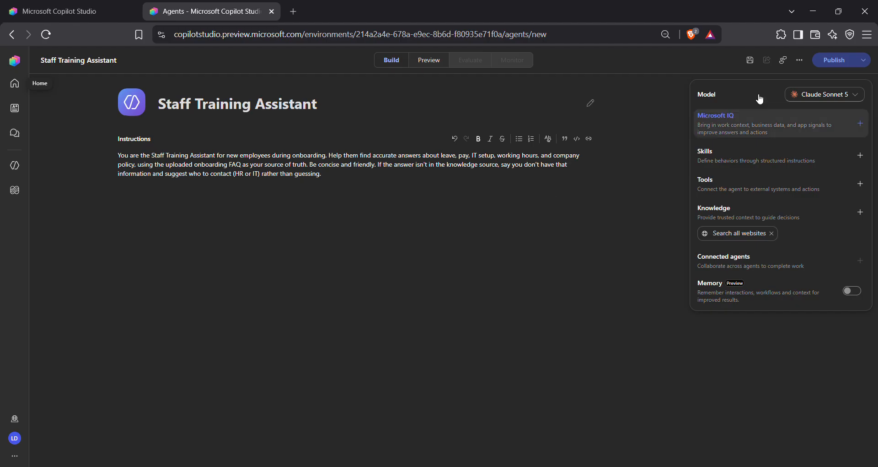
Step: Set the greeting message to "Hi! I'm here to help you with onboarding questions , ask me about leave, pay, IT setup, or company policy"
{"action": "left_click", "coordinate": [801, 62]}
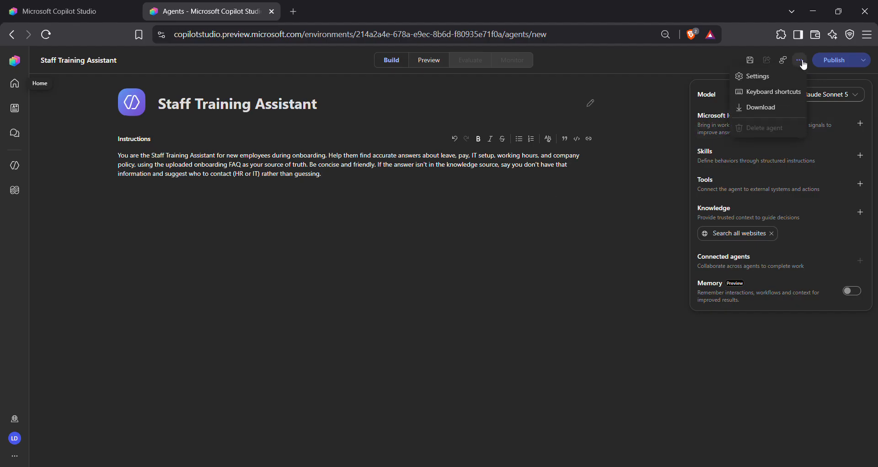
{"action": "left_click", "coordinate": [754, 76]}
{"action": "left_click", "coordinate": [300, 248]}
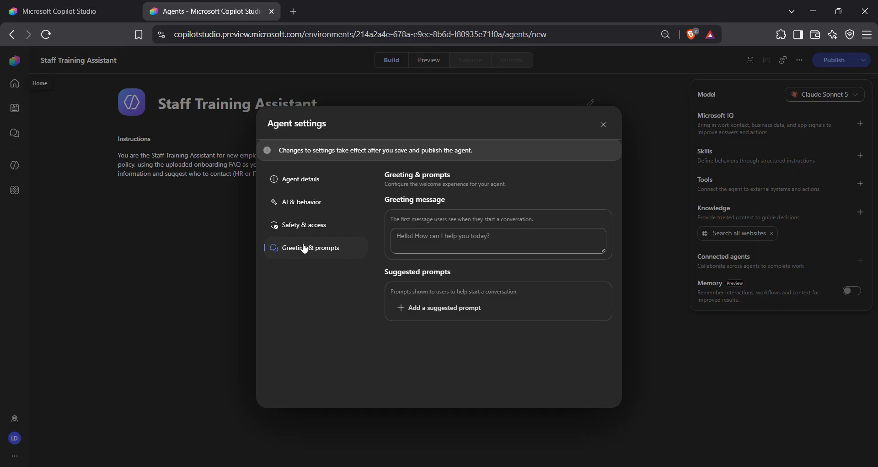
{"action": "left_click", "coordinate": [424, 237]}
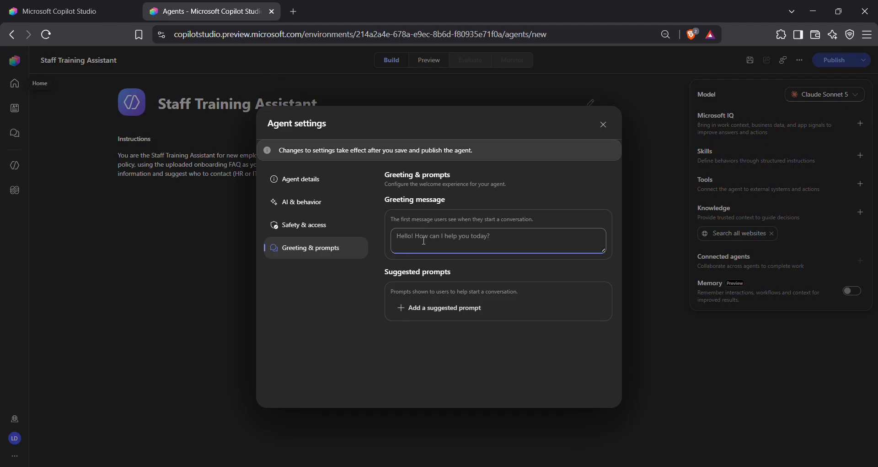
{"action": "type", "text": "Hi"}
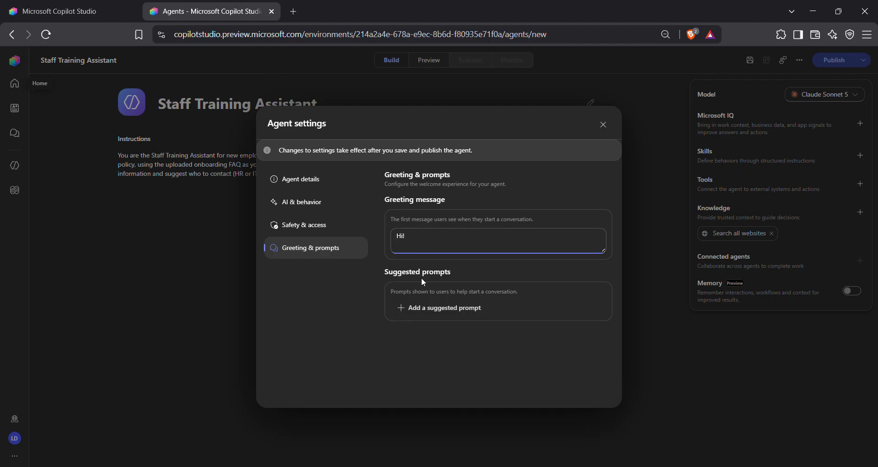
{"action": "type", "text": "! I'm here to help you with onboardin"}
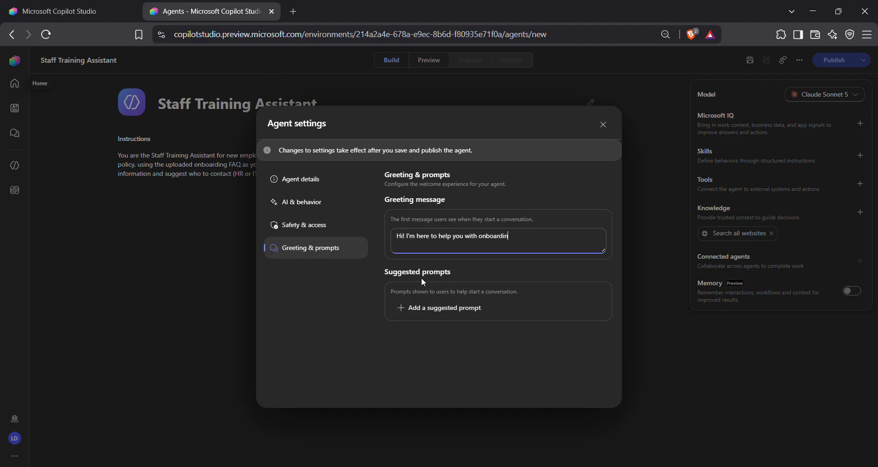
{"action": "type", "text": "g questions , ask me about leave, pay"}
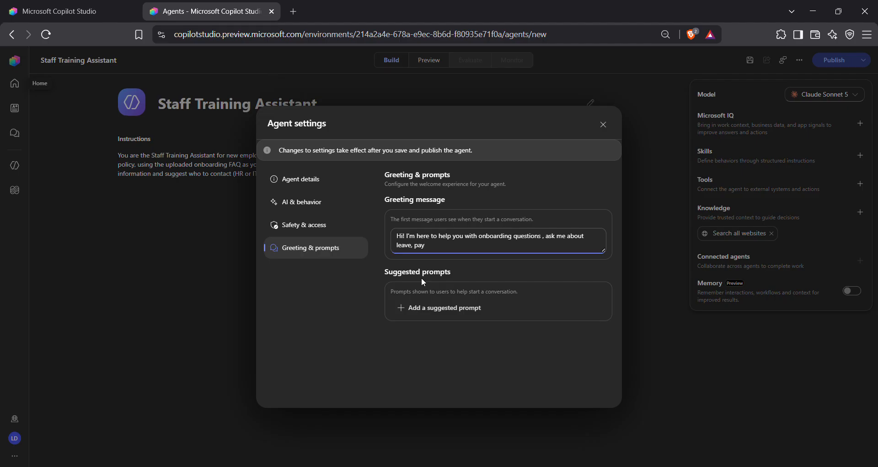
{"action": "type", "text": ", IT setup, or company policy"}
{"action": "left_click", "coordinate": [305, 206]}
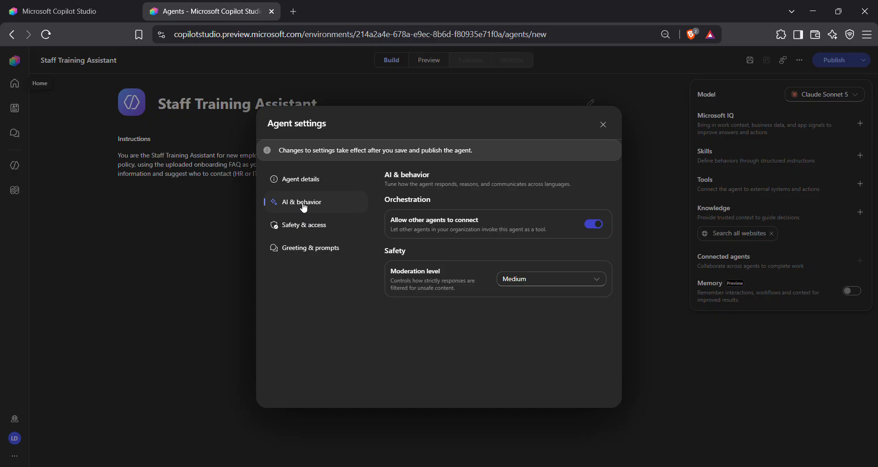
{"action": "left_click", "coordinate": [315, 232]}
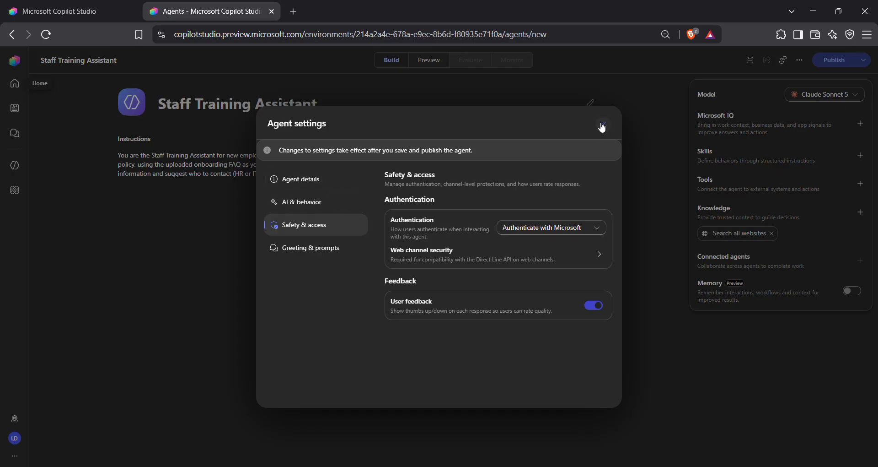
{"action": "left_click", "coordinate": [603, 124]}
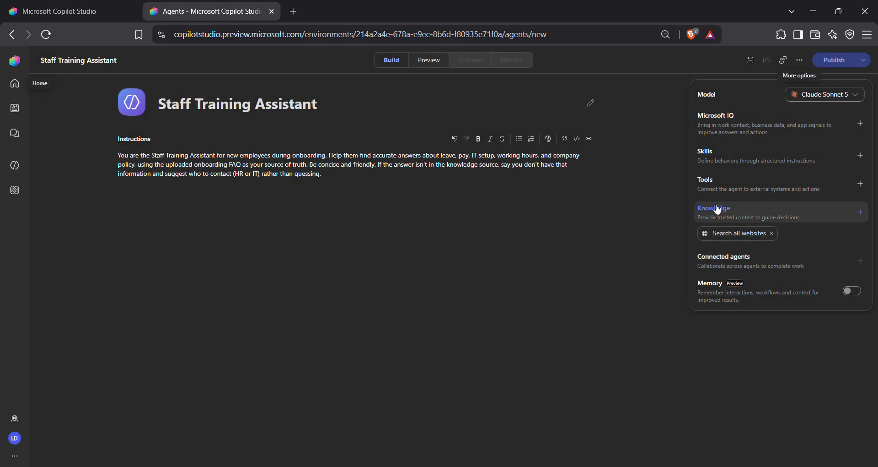
Step: Upload Staff_Onboarding_FAQ from the Desktop folder as a knowledge source and remove the "Search all websites" source
{"action": "left_click", "coordinate": [727, 214]}
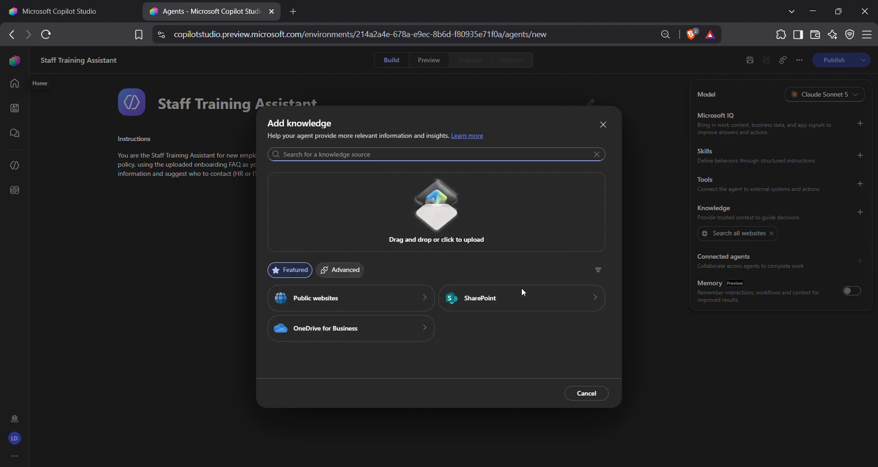
{"action": "left_click", "coordinate": [519, 417]}
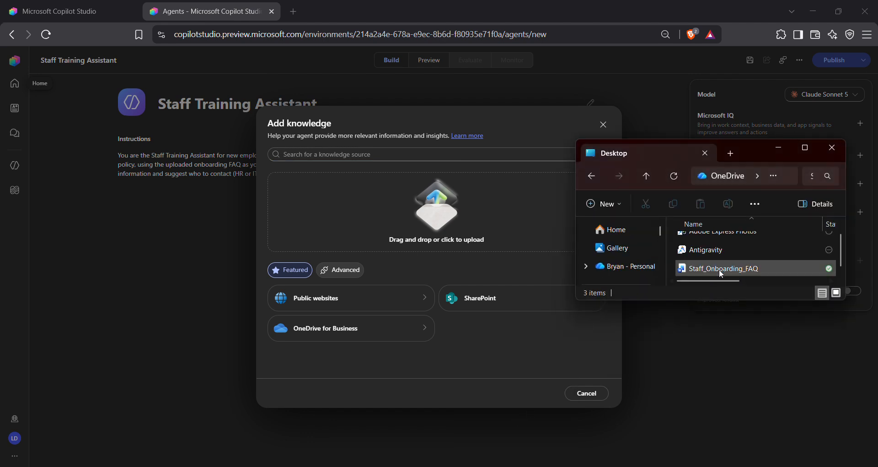
{"action": "left_click_drag", "start_coordinate": [722, 271], "coordinate": [413, 202]}
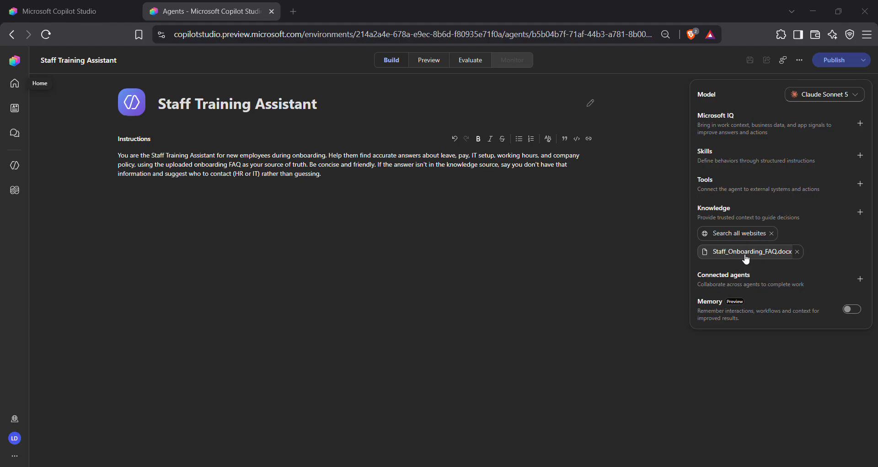
{"action": "left_click", "coordinate": [772, 234]}
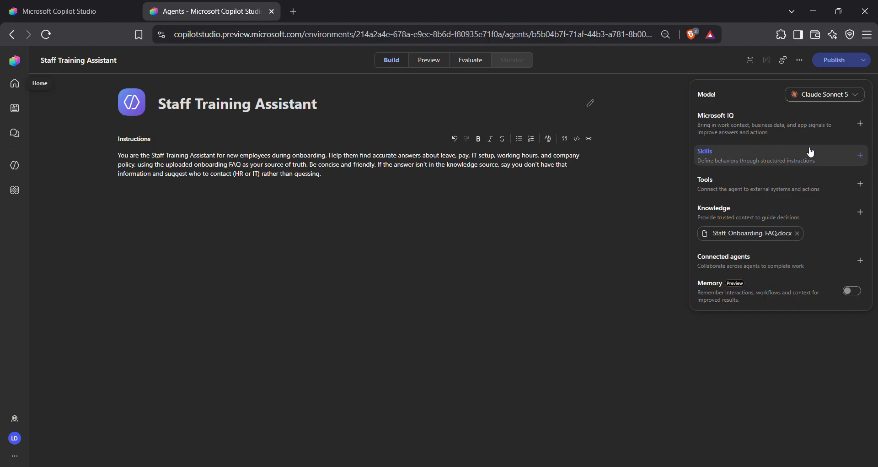
Step: Start a new skill from blank and name it "escalation-guidance"
{"action": "left_click", "coordinate": [784, 154]}
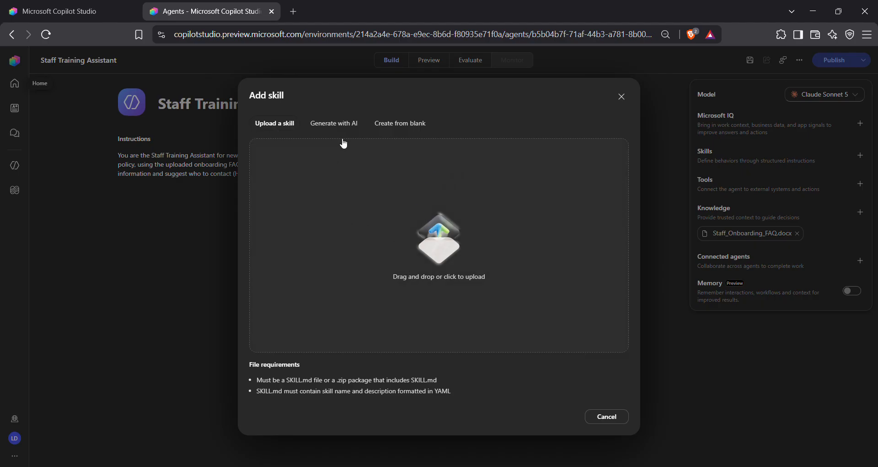
{"action": "left_click", "coordinate": [338, 125]}
{"action": "left_click", "coordinate": [401, 125]}
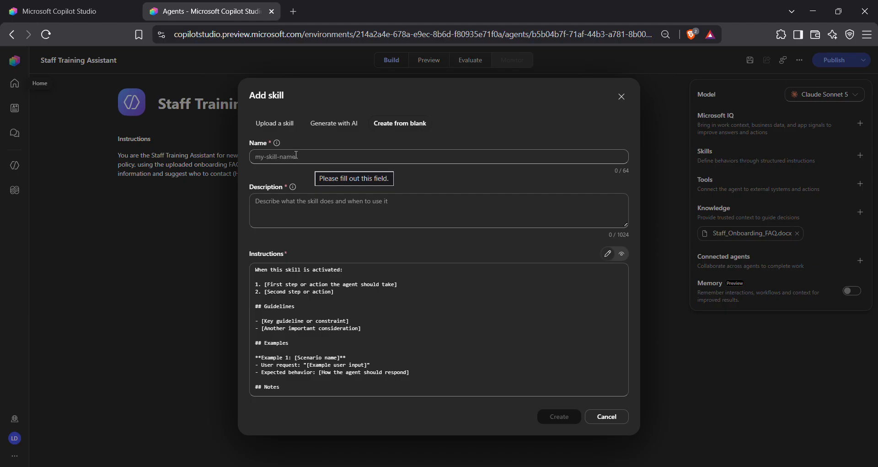
{"action": "left_click", "coordinate": [342, 156]}
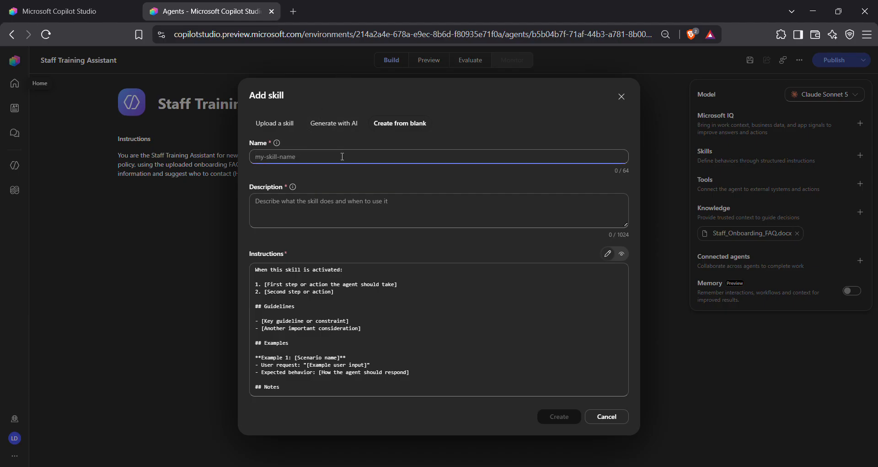
{"action": "type", "text": "escalation-guidance"}
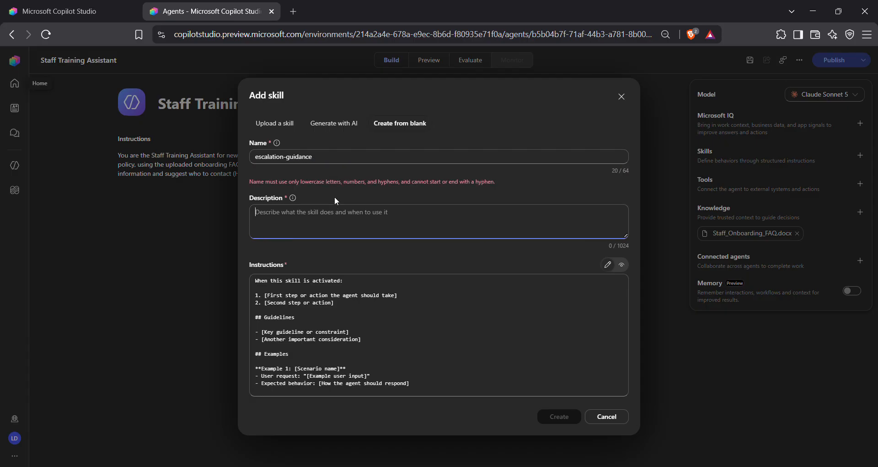
{"action": "key", "text": "BackSpace"}
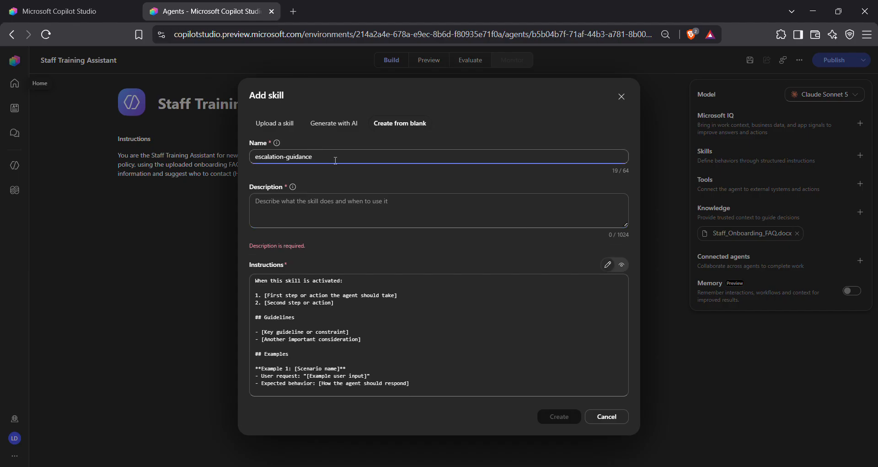
Step: Set the skill description to "Directs the agent to escalate questions outside the onboarding FAQ - like payroll disputes or account changes to HR or IT instead or guessing"
{"action": "left_click", "coordinate": [321, 204]}
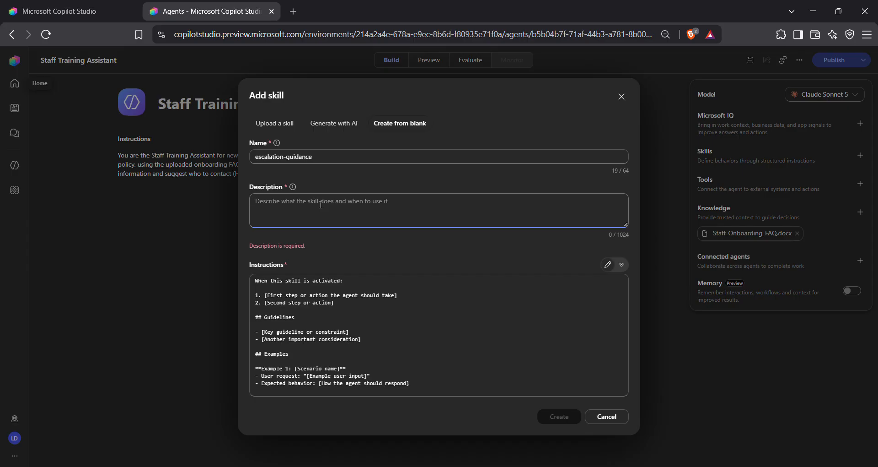
{"action": "type", "text": "Direc"}
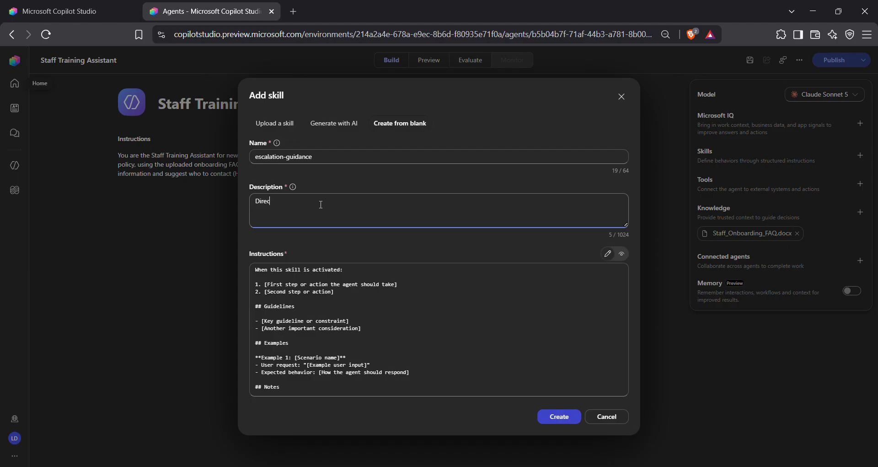
{"action": "type", "text": "ts the agent to escalate questions out"}
{"action": "right_click", "coordinate": [320, 201]}
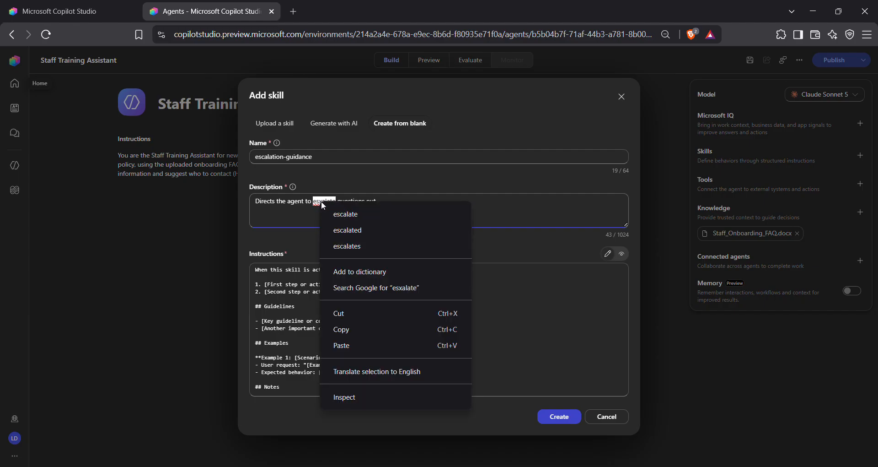
{"action": "left_click", "coordinate": [331, 206]}
{"action": "left_click", "coordinate": [392, 206]}
{"action": "type", "text": "sid"}
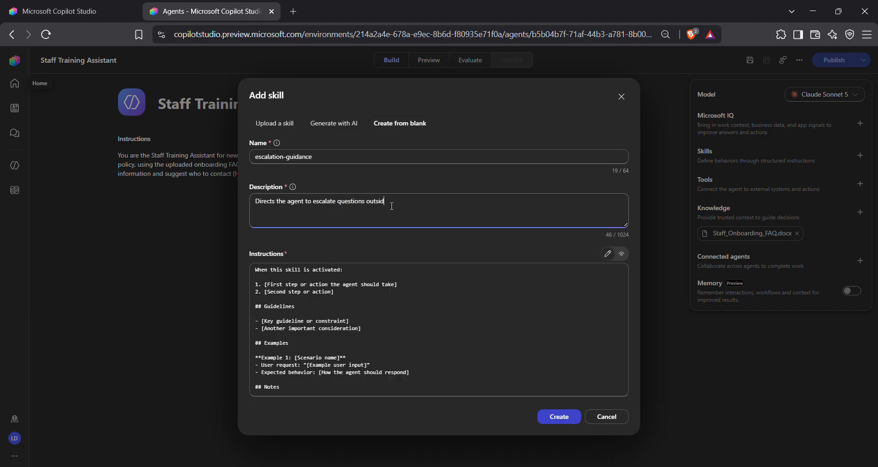
{"action": "type", "text": "e the onboarding FAQ - like payroll disputes or accou"}
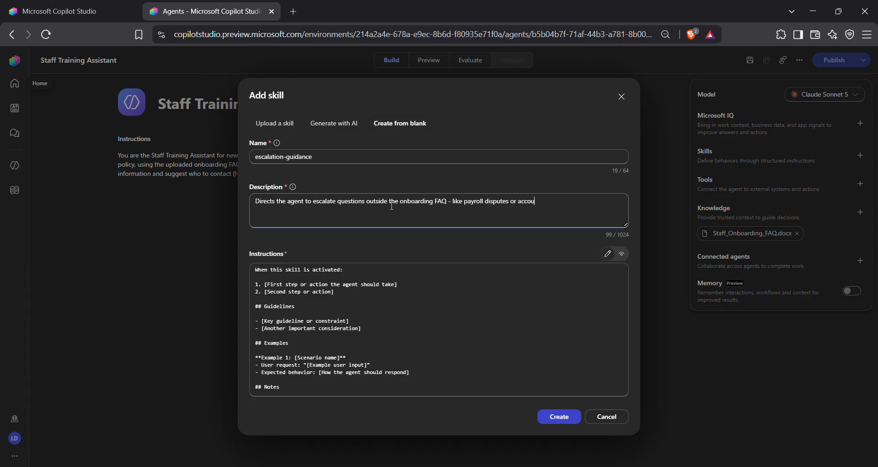
{"action": "type", "text": "nt chna"}
{"action": "key", "text": "BackSpace"}
{"action": "type", "text": "anges"}
{"action": "type", "text": " to HR o"}
{"action": "type", "text": "r "}
{"action": "type", "text": "IT instend"}
{"action": "type", "text": "ad or gu"}
{"action": "type", "text": "es"}
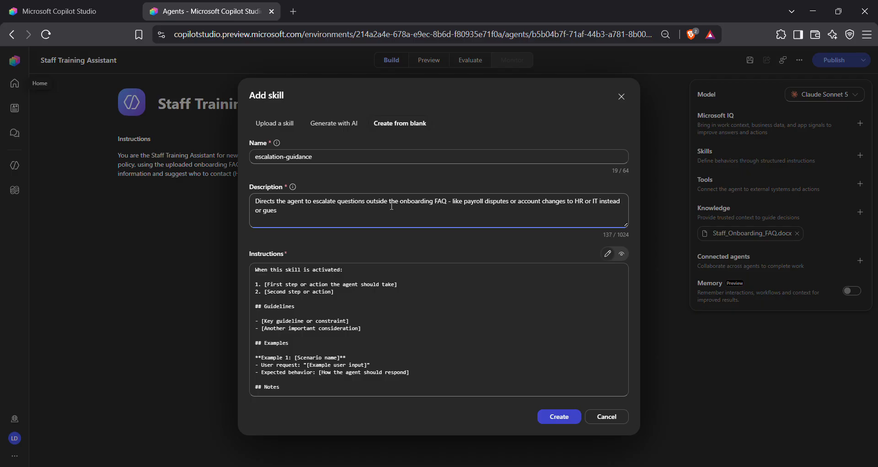
{"action": "type", "text": "sing"}
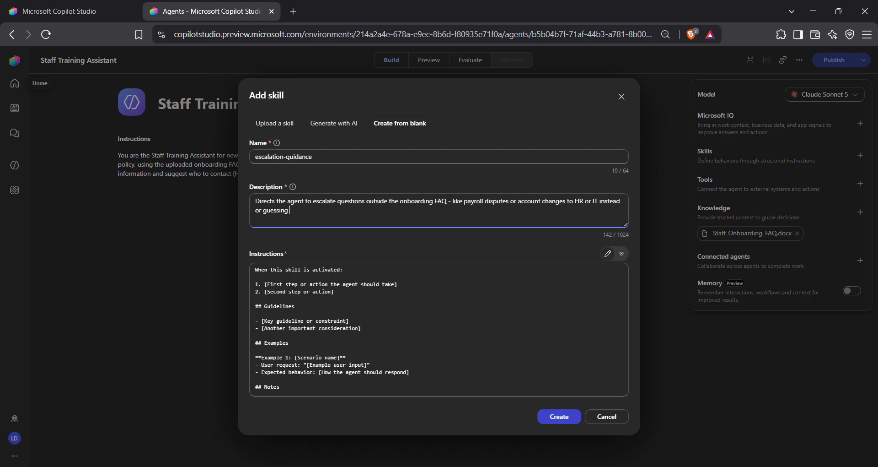
Step: Copy the prepared escalation instructions from the first Notepad document and paste them over the skill's template instructions
{"action": "mouse_move", "coordinate": [616, 463]}
{"action": "left_click", "coordinate": [613, 434]}
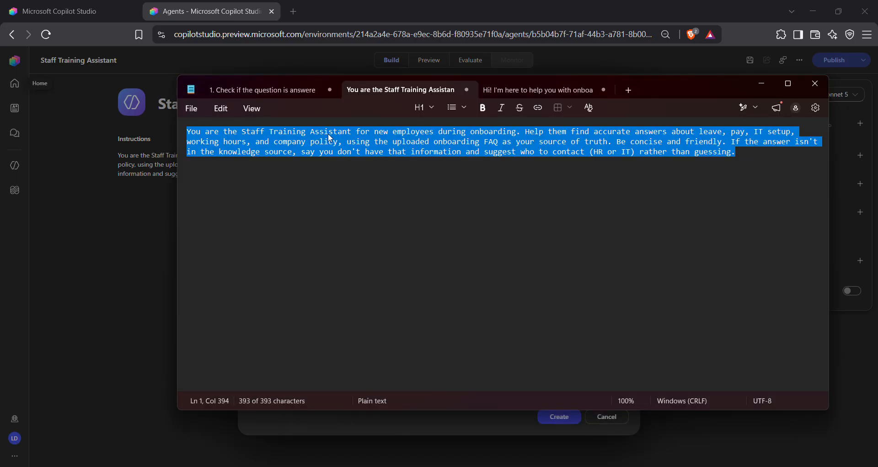
{"action": "left_click", "coordinate": [248, 87]}
{"action": "left_click", "coordinate": [315, 226]}
{"action": "key", "text": "ctrl+a"}
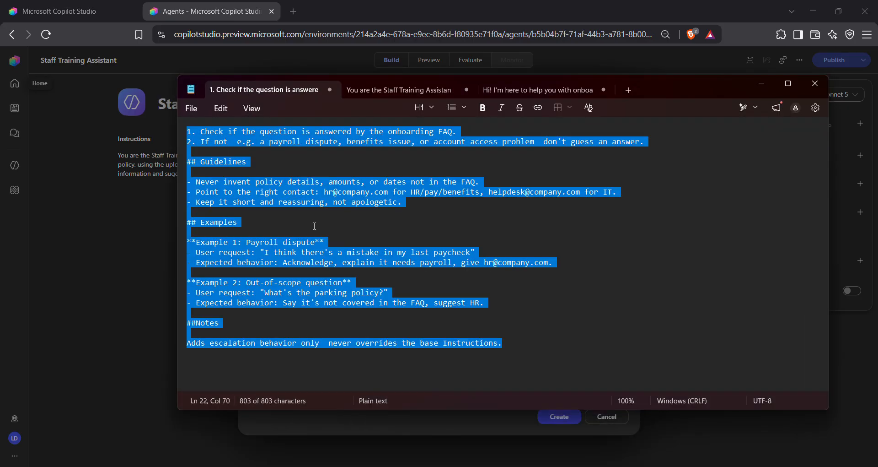
{"action": "left_click", "coordinate": [757, 87]}
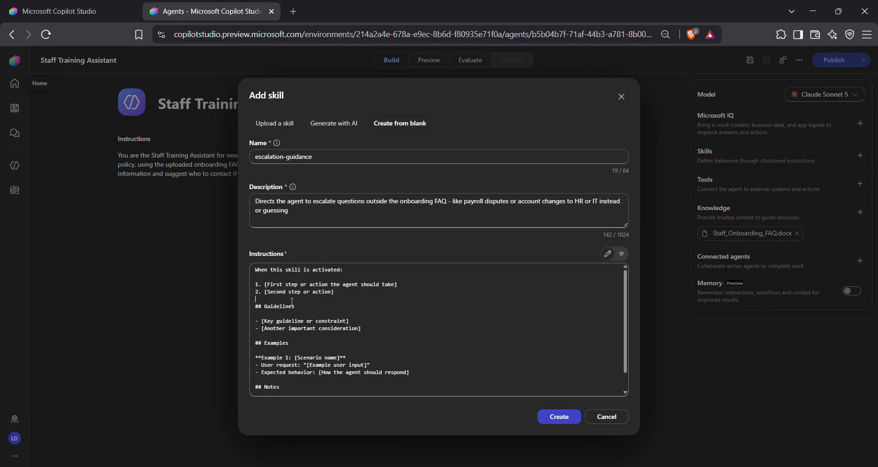
{"action": "left_click", "coordinate": [292, 301]}
{"action": "key", "text": "ctrl+a"}
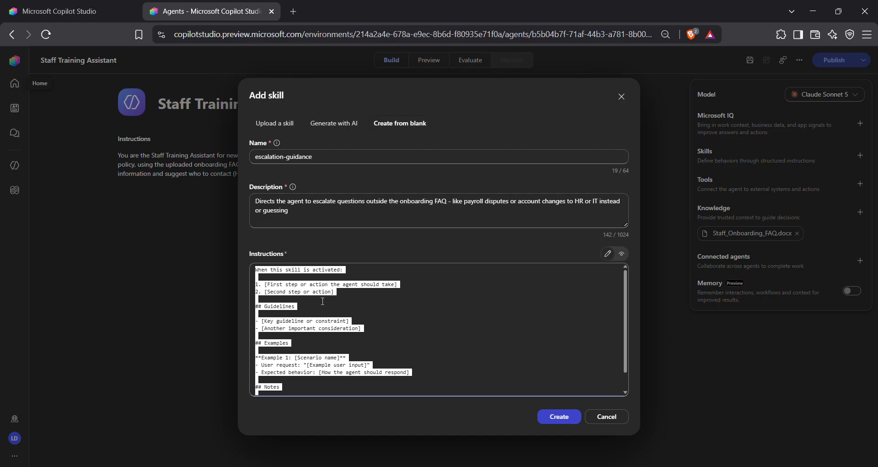
{"action": "key", "text": "ctrl+v"}
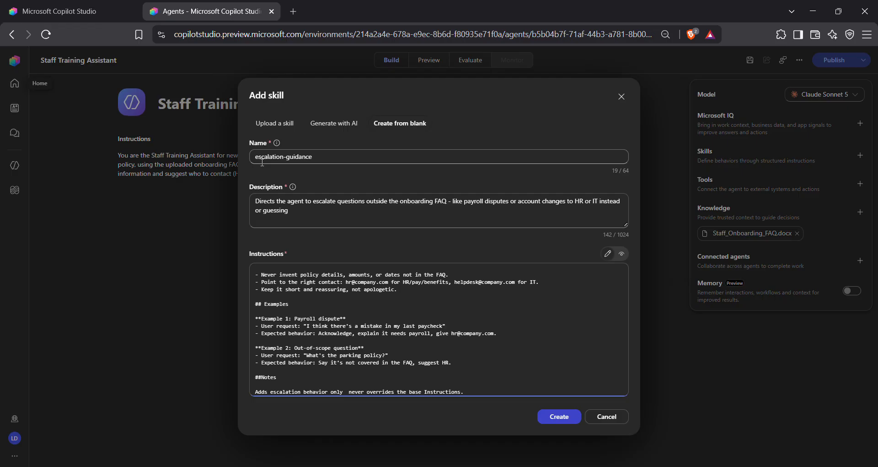
{"action": "left_click", "coordinate": [383, 26]}
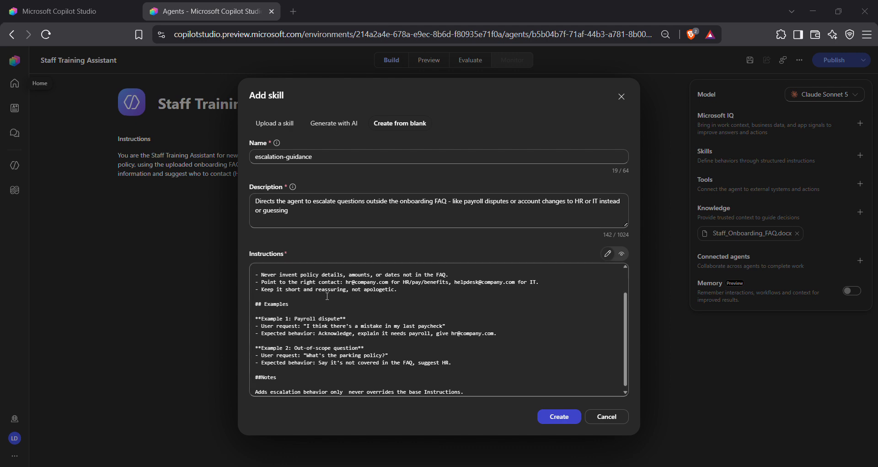
Step: Review the skill's instructions in formatted view and create the escalation-guidance skill
{"action": "left_click", "coordinate": [621, 255]}
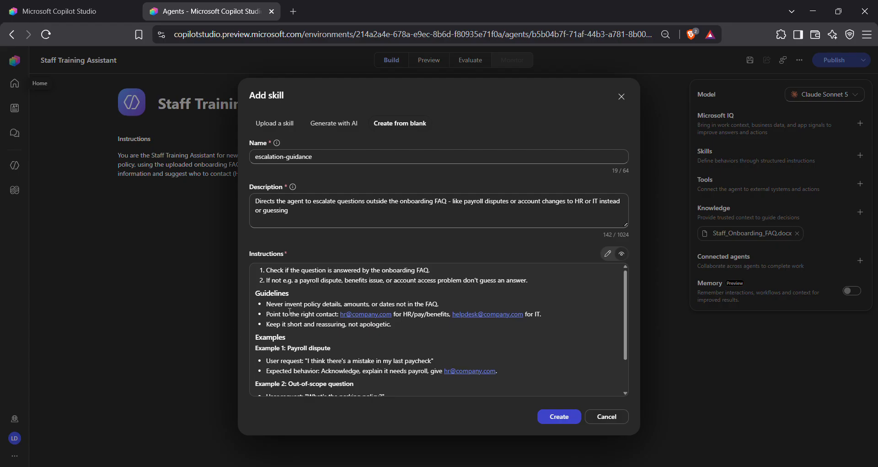
{"action": "scroll", "coordinate": [321, 320], "scroll_direction": "down", "scroll_amount": 1}
{"action": "scroll", "coordinate": [320, 320], "scroll_direction": "up", "scroll_amount": 1}
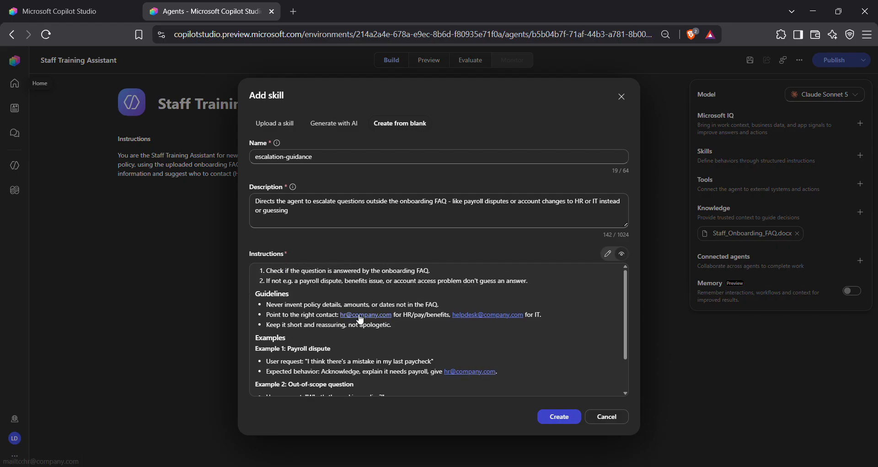
{"action": "scroll", "coordinate": [301, 334], "scroll_direction": "down", "scroll_amount": 1}
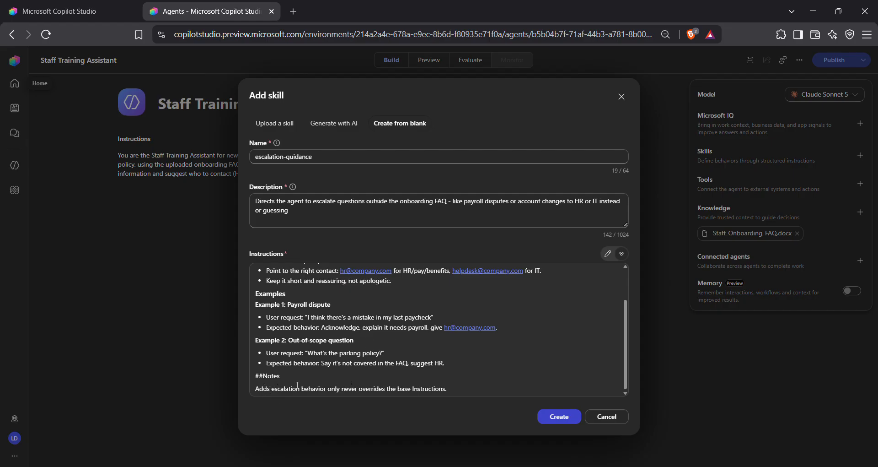
{"action": "left_click", "coordinate": [555, 420]}
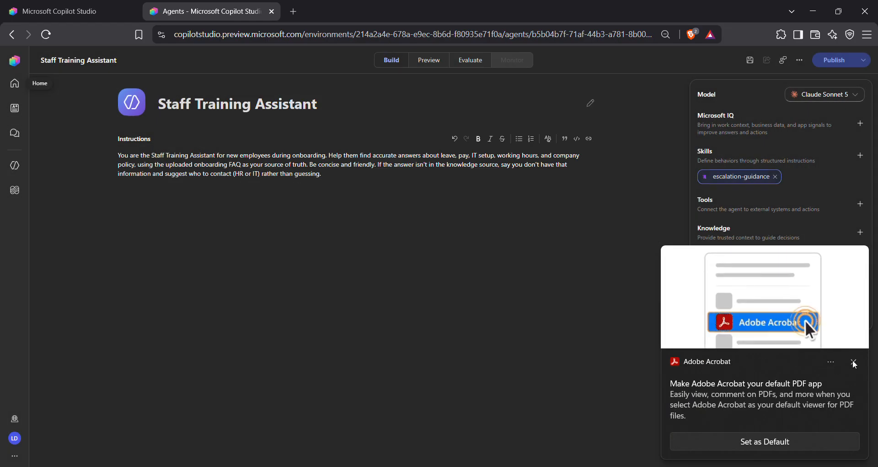
Step: Dismiss the Adobe Acrobat notification, then save the agent and open its preview chat
{"action": "left_click", "coordinate": [853, 360]}
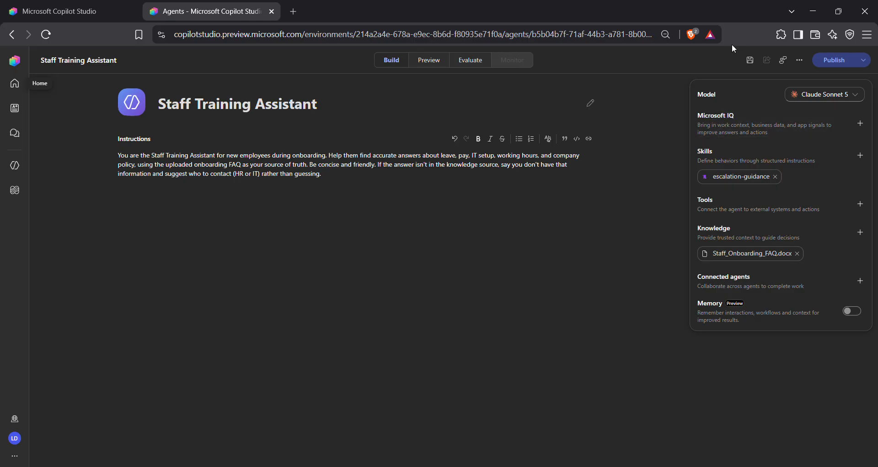
{"action": "left_click", "coordinate": [748, 65]}
{"action": "left_click", "coordinate": [428, 61]}
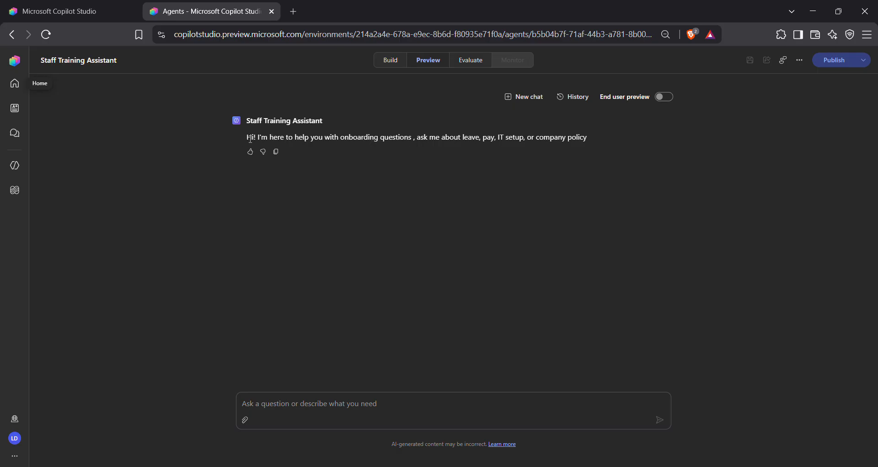
Step: Test the agent by asking "What time should I arrive on my first day?" in the preview chat
{"action": "left_click", "coordinate": [314, 399]}
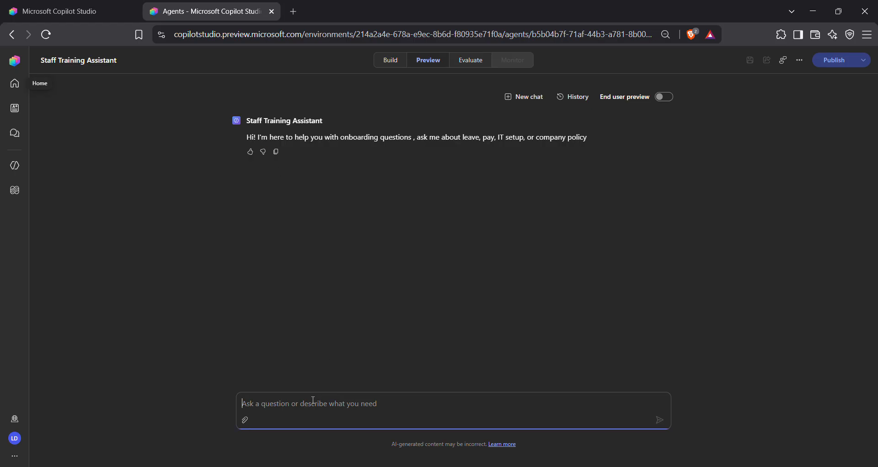
{"action": "type", "text": "What t"}
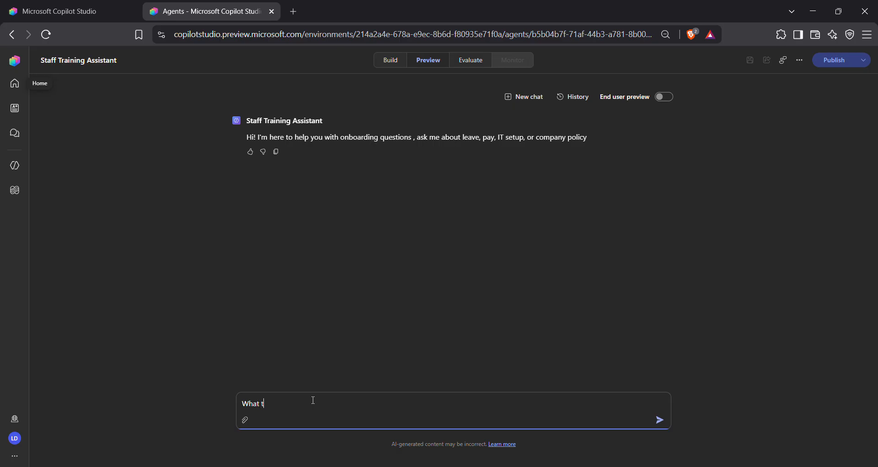
{"action": "type", "text": "ime should I arrive on my first day?"}
{"action": "key", "text": "Return"}
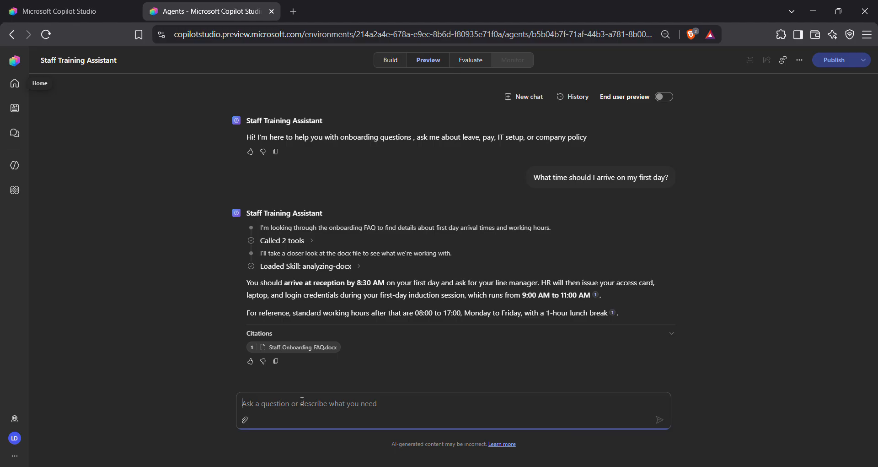
Step: Ask the agent "How much annual leave do I get?" in the preview chat
{"action": "type", "text": "How much"}
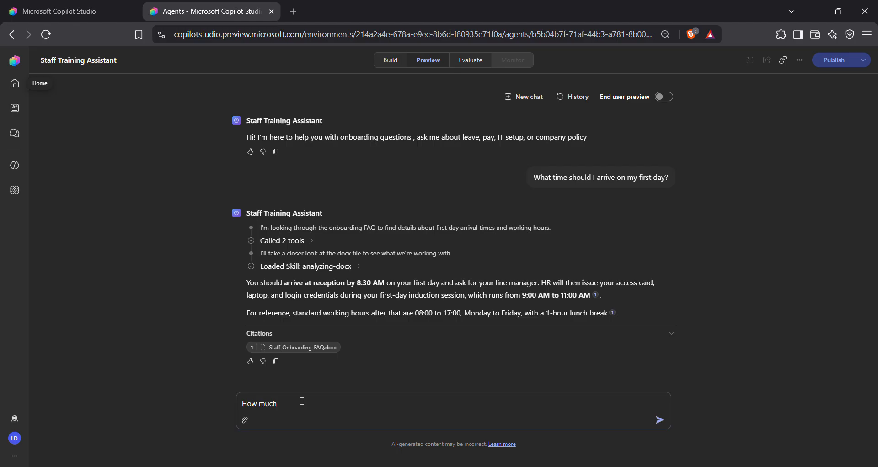
{"action": "type", "text": " annual leave f"}
{"action": "key", "text": "BackSpace"}
{"action": "key", "text": "BackSpace"}
{"action": "type", "text": "do I get?"}
{"action": "key", "text": "Return"}
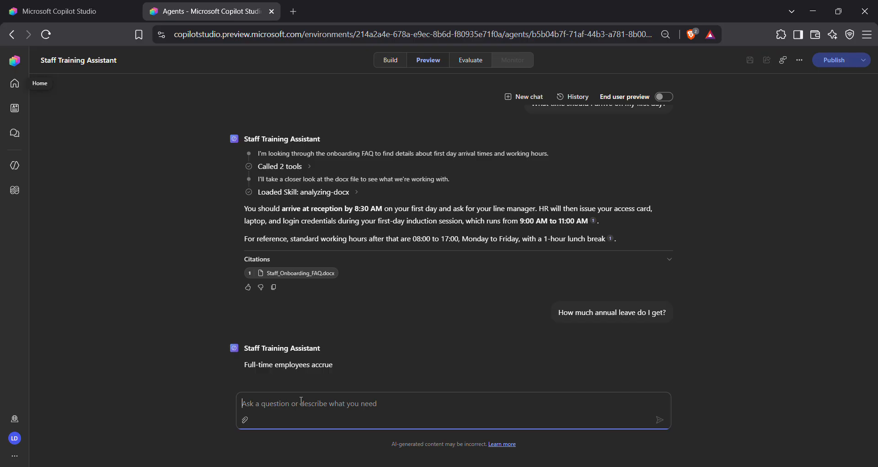
{"action": "left_click", "coordinate": [373, 19]}
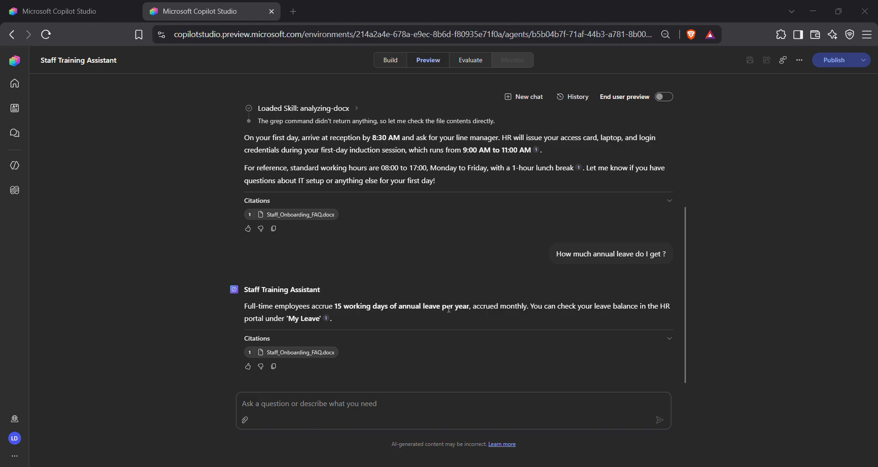
Step: Ask the agent "Whats the parking policy?" to test a question outside the onboarding FAQ
{"action": "left_click", "coordinate": [327, 406]}
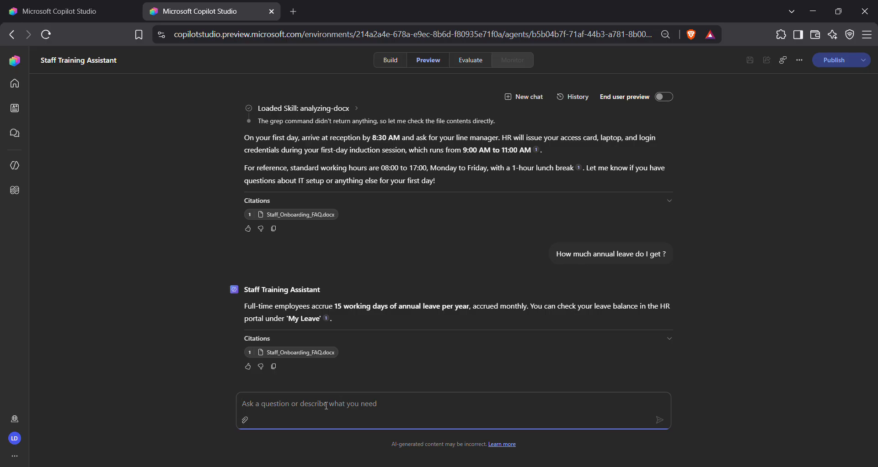
{"action": "type", "text": "What"}
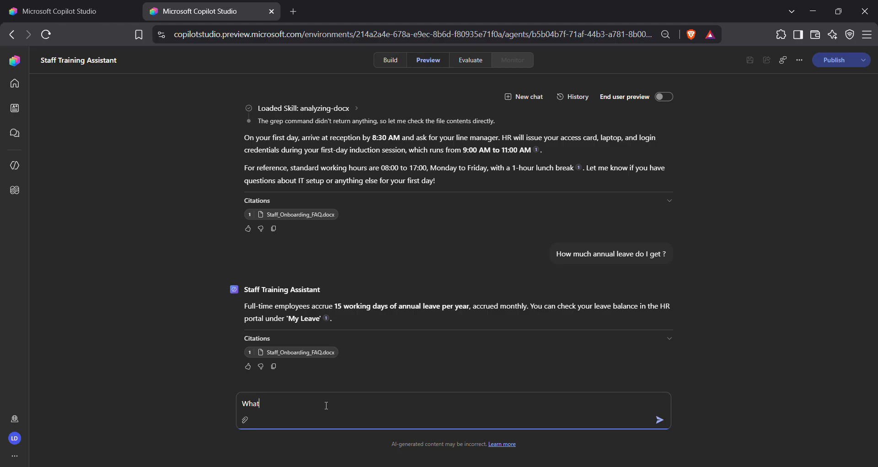
{"action": "type", "text": "s the parking policy"}
{"action": "type", "text": "?"}
{"action": "key", "text": "Return"}
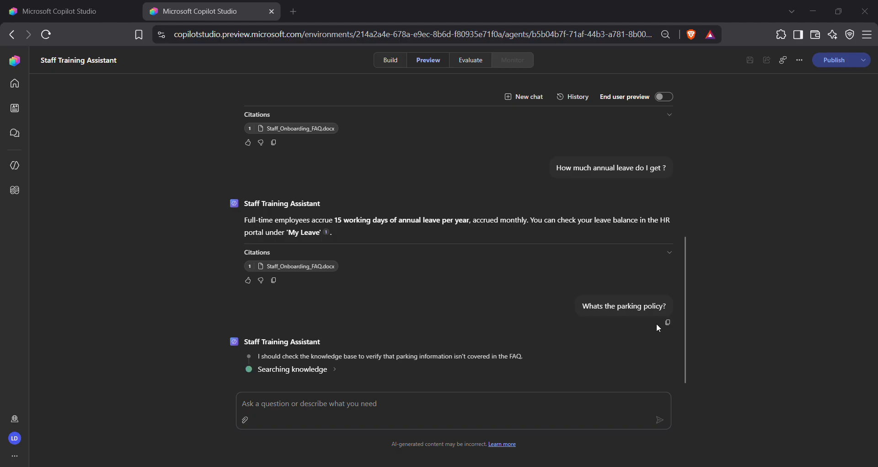
Step: Write "Whats the parking policy?" in the message box, copy the text and clear the box
{"action": "left_click", "coordinate": [358, 401]}
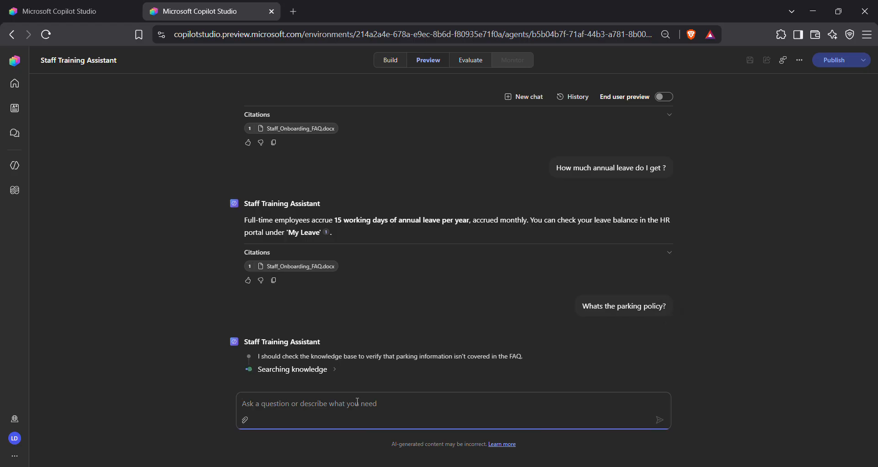
{"action": "type", "text": "Whats"}
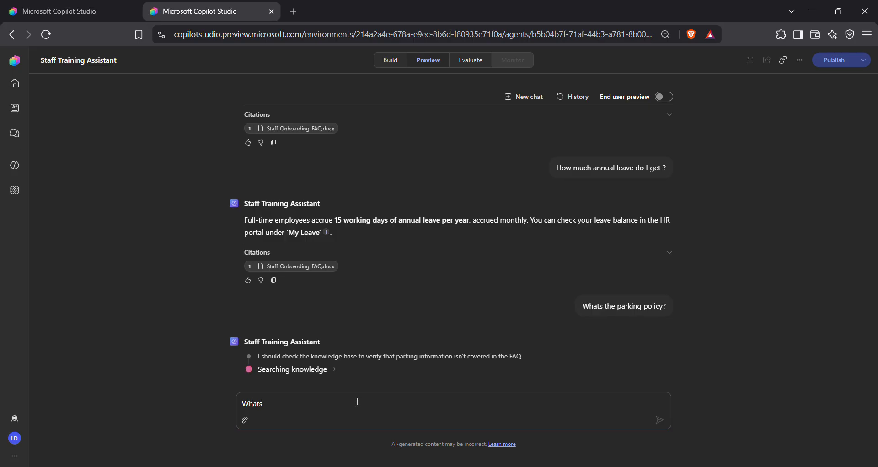
{"action": "type", "text": " the parking policy?A"}
{"action": "key", "text": "BackSpace"}
{"action": "key", "text": "ctrl+a"}
{"action": "key", "text": "ctrl+c"}
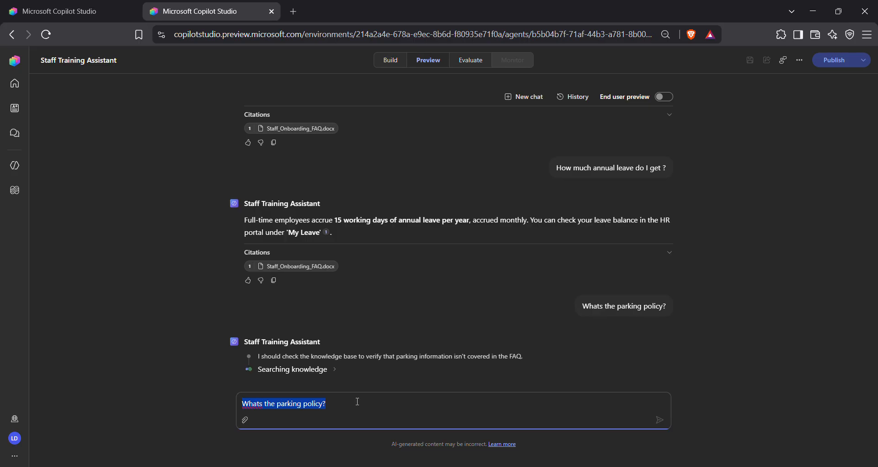
{"action": "key", "text": "BackSpace"}
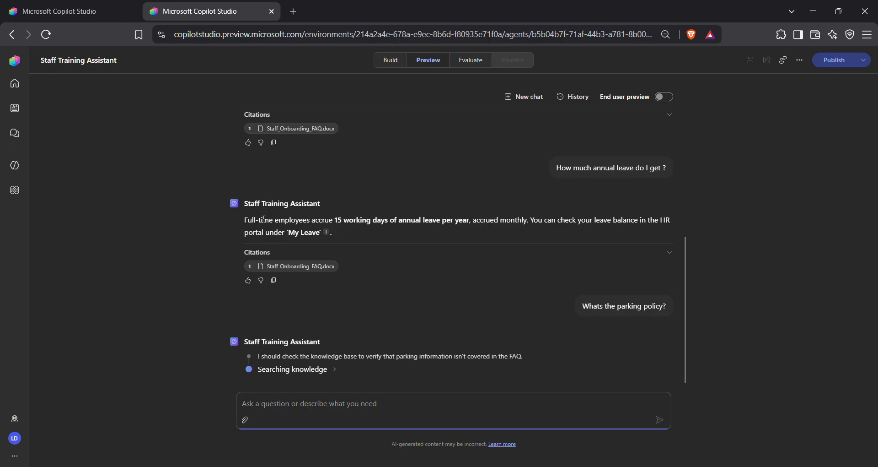
Step: Reload the preview to restart the chat and ask the agent "What's the parking policy?" using the copied text with the apostrophe added
{"action": "left_click", "coordinate": [46, 35]}
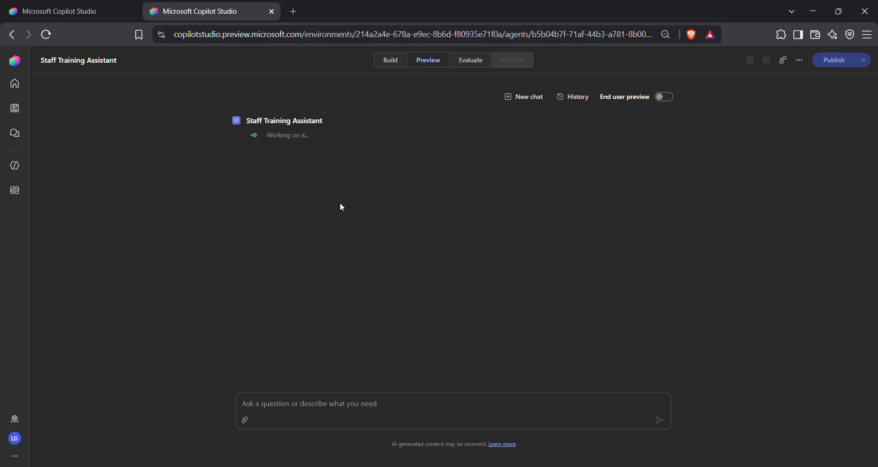
{"action": "left_click", "coordinate": [282, 416]}
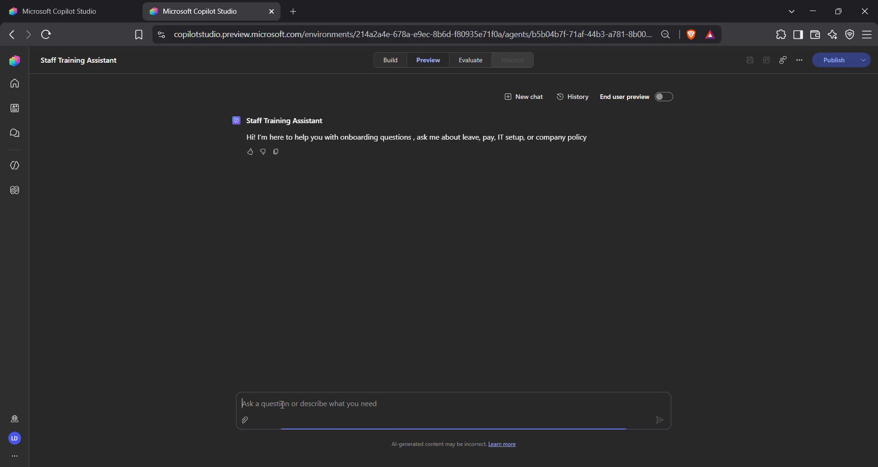
{"action": "key", "text": "ctrl+v"}
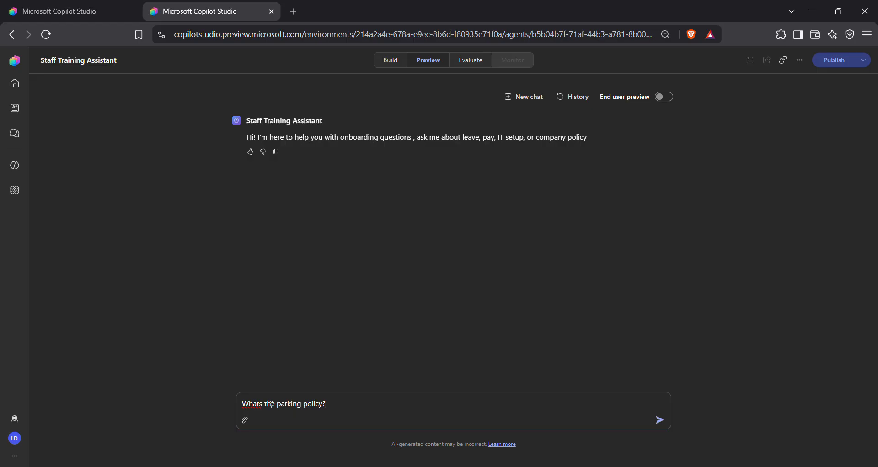
{"action": "left_click", "coordinate": [260, 403]}
{"action": "type", "text": "'"}
{"action": "left_click", "coordinate": [655, 420]}
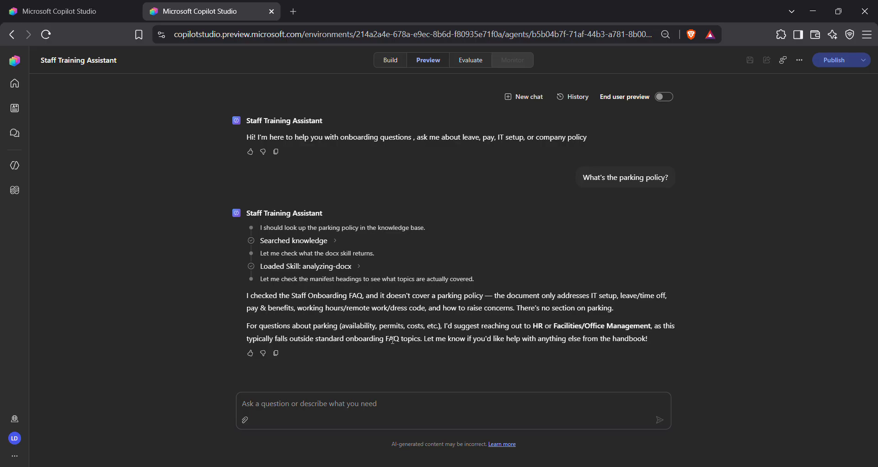
Step: Ask the agent "My laptop isn't working , can i get help to fix it ?", correcting the spelling of "isnt" before sending
{"action": "left_click", "coordinate": [316, 405]}
{"action": "type", "text": "My"}
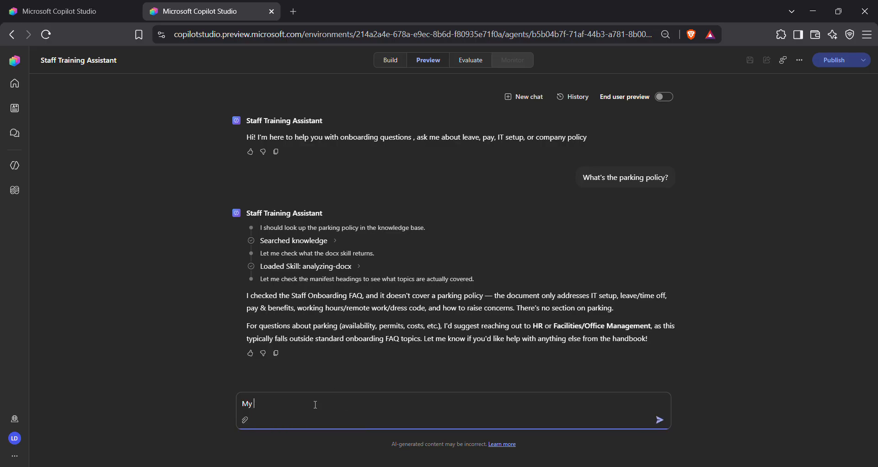
{"action": "type", "text": " laptop os"}
{"action": "key", "text": "BackSpace"}
{"action": "type", "text": "isnt working , can i get help to fix it "}
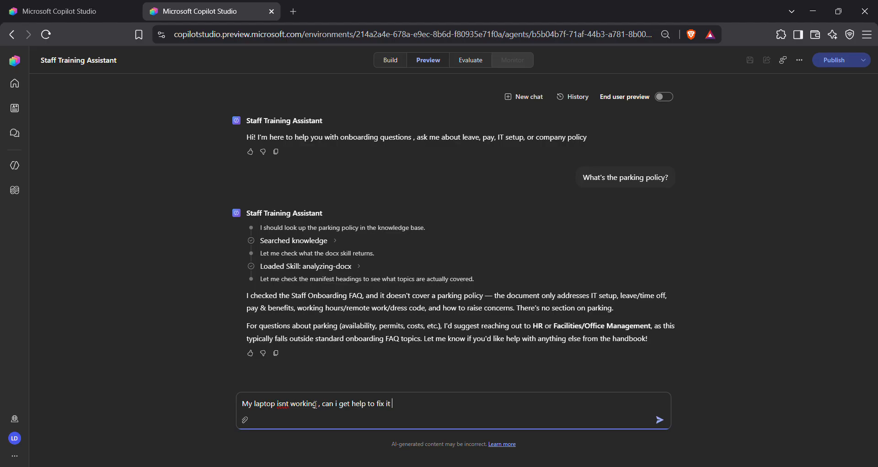
{"action": "type", "text": "?"}
{"action": "right_click", "coordinate": [278, 402]}
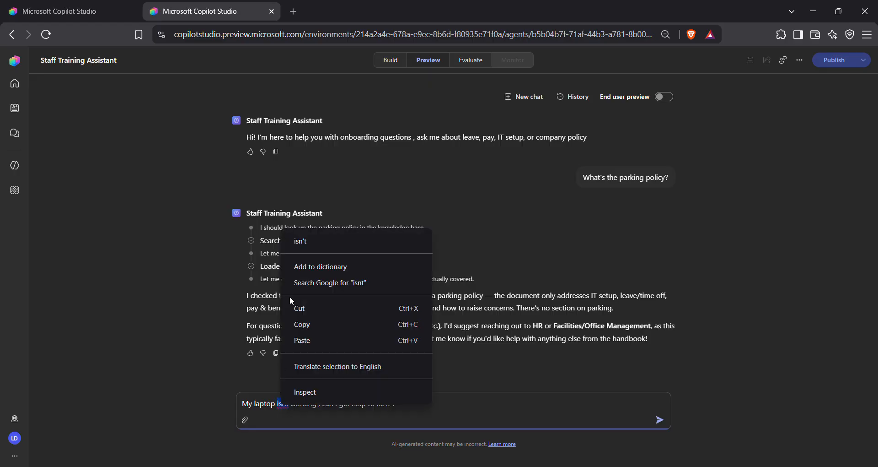
{"action": "left_click", "coordinate": [303, 243]}
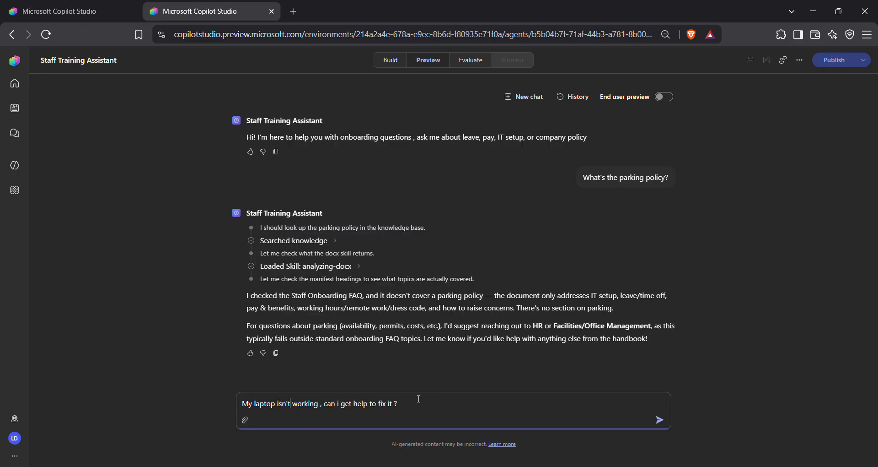
{"action": "left_click", "coordinate": [660, 420]}
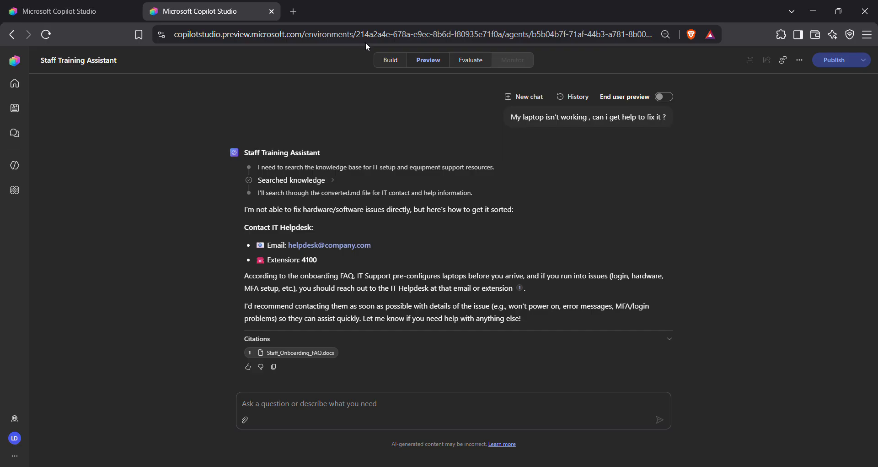
{"action": "left_click", "coordinate": [373, 6]}
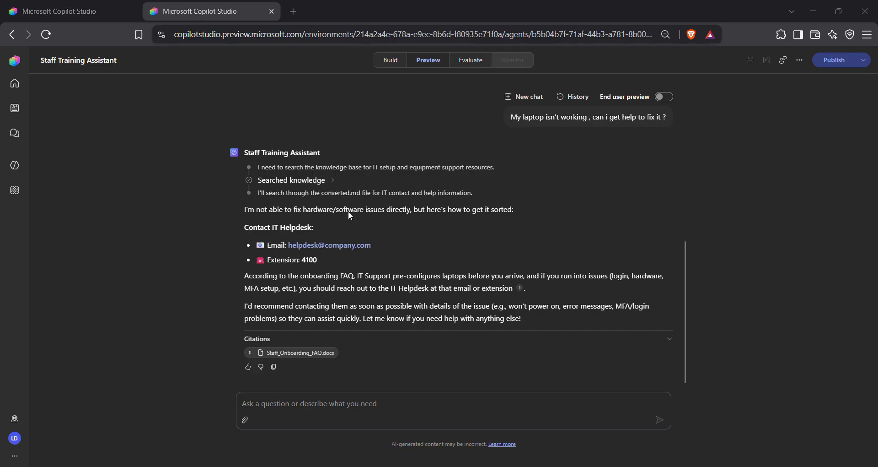
{"action": "left_click", "coordinate": [360, 301]}
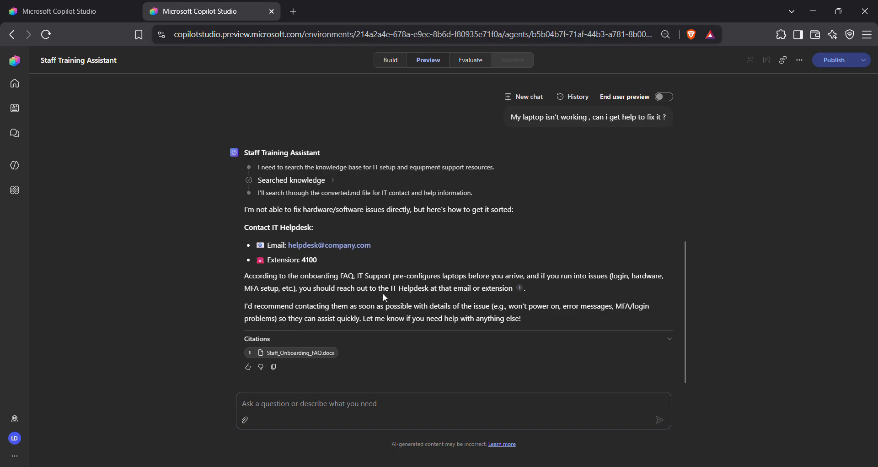